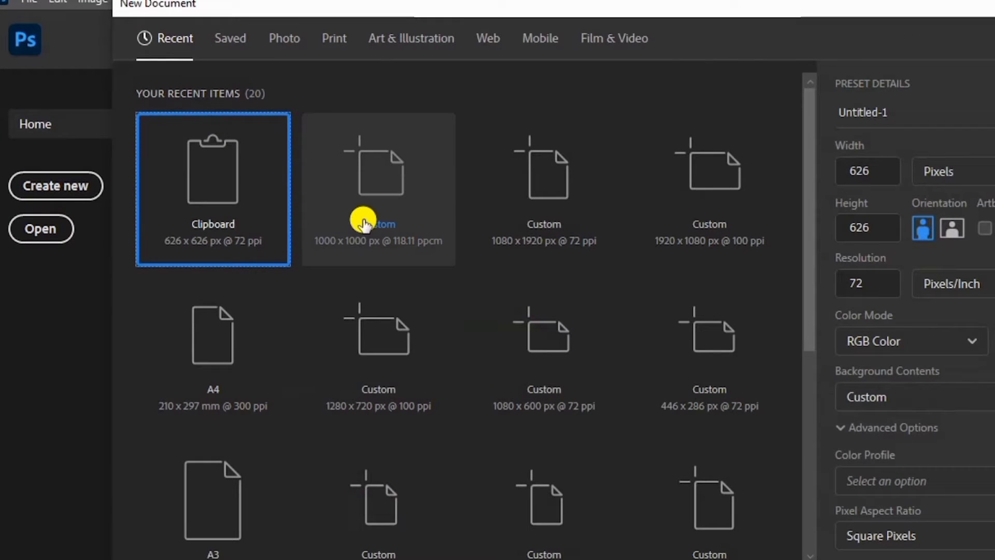
Create a document from the Custom 1000×1000 px preset with a White background.
{"action": "left_click", "coordinate": [364, 222]}
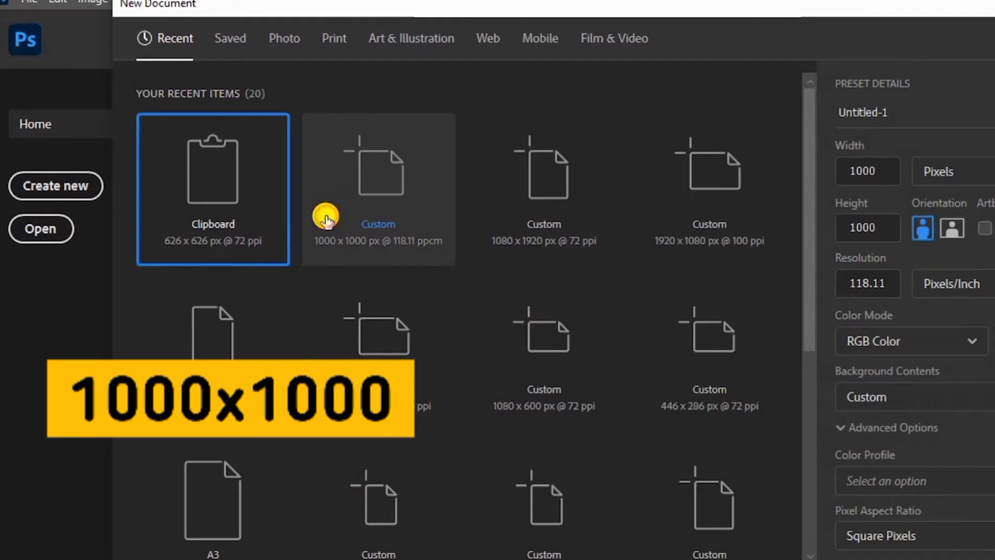
{"action": "left_click", "coordinate": [325, 218]}
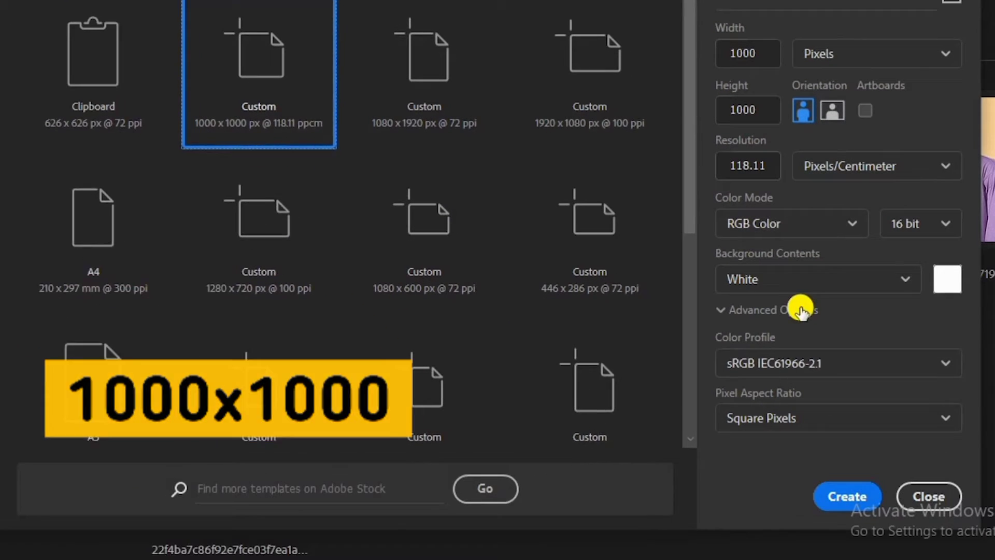
{"action": "left_click", "coordinate": [815, 479]}
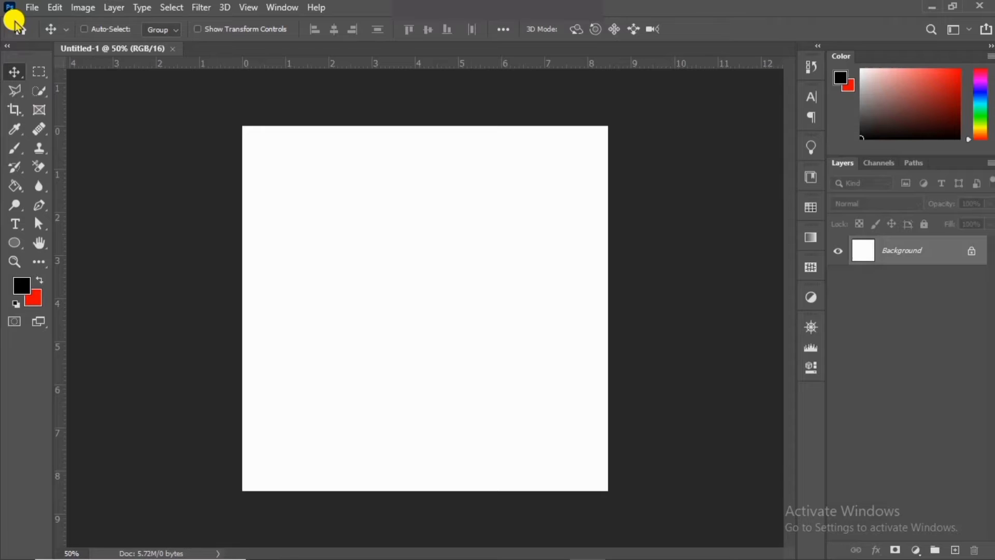
Place Embedded the smiling man's portrait from Desktop > Photo manipulation.
{"action": "left_click", "coordinate": [32, 7]}
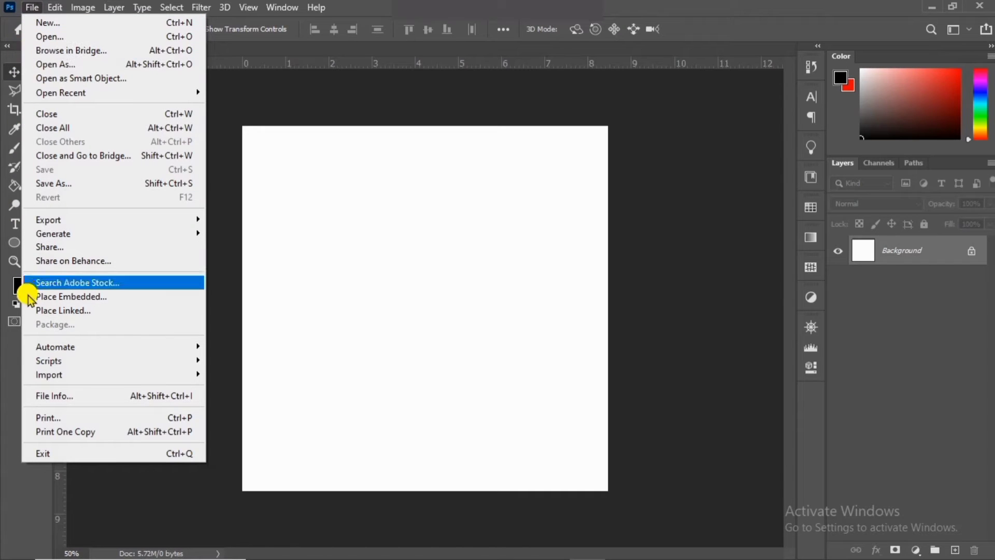
{"action": "left_click", "coordinate": [70, 297]}
{"action": "scroll", "coordinate": [62, 195], "scroll_direction": "up", "scroll_amount": 3}
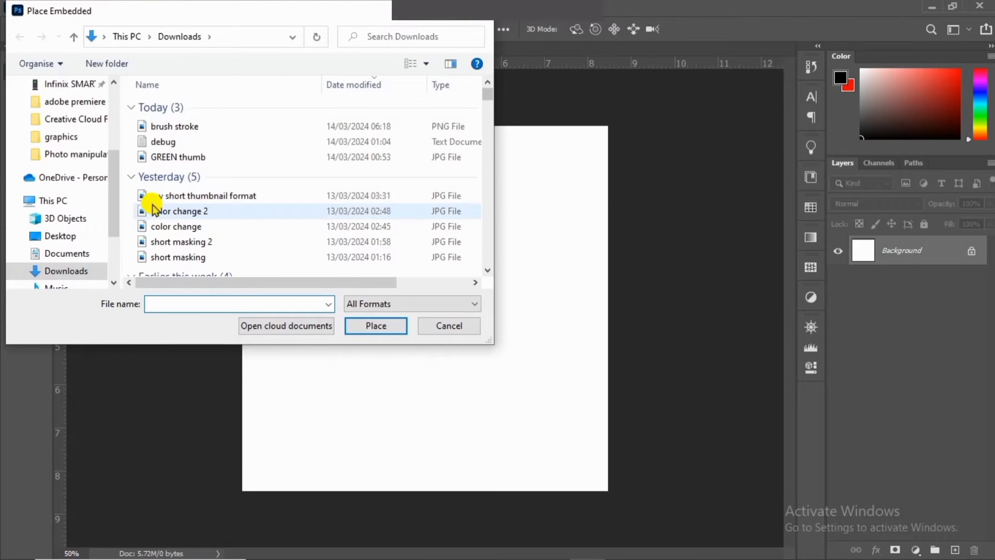
{"action": "left_click", "coordinate": [75, 153]}
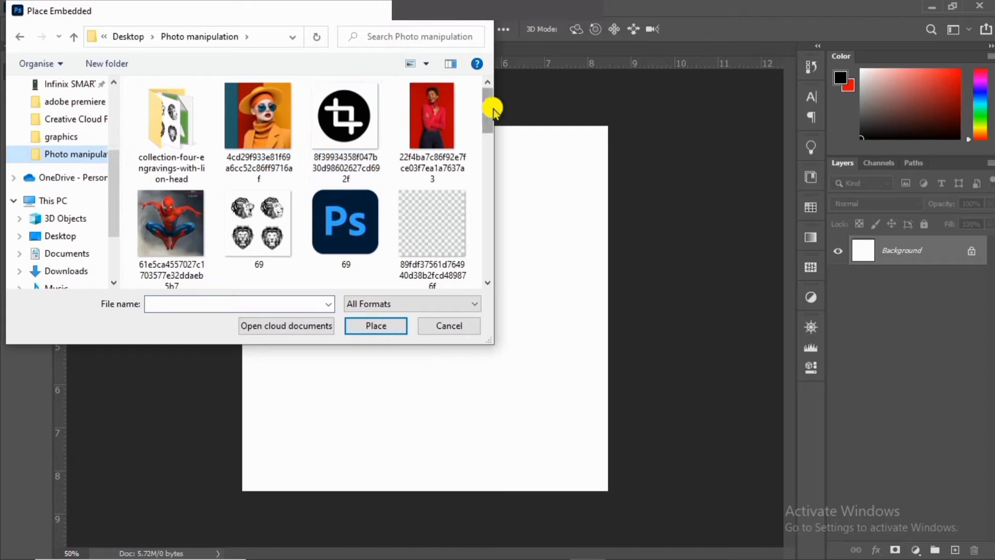
{"action": "left_click_drag", "start_coordinate": [489, 107], "coordinate": [489, 167]}
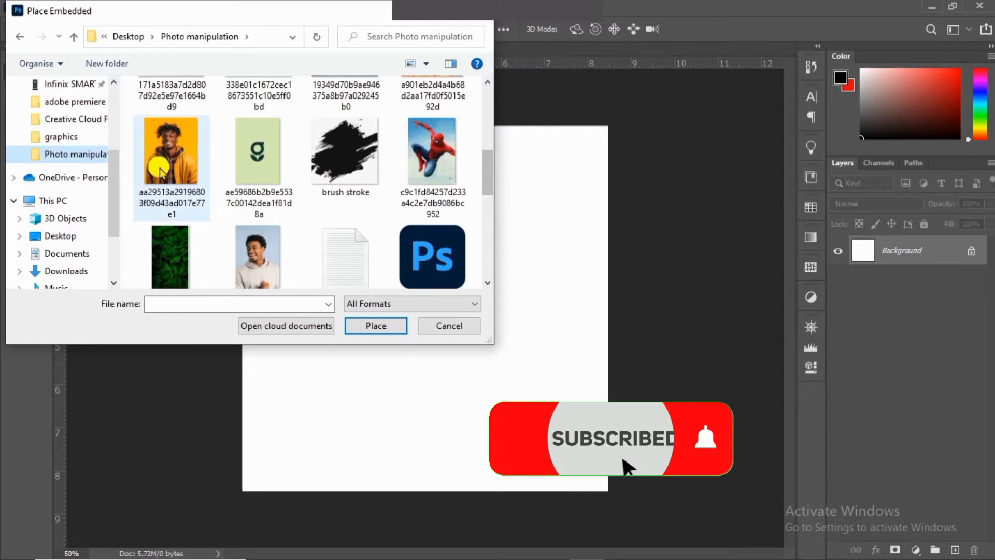
{"action": "left_click", "coordinate": [168, 160]}
{"action": "left_click", "coordinate": [376, 325]}
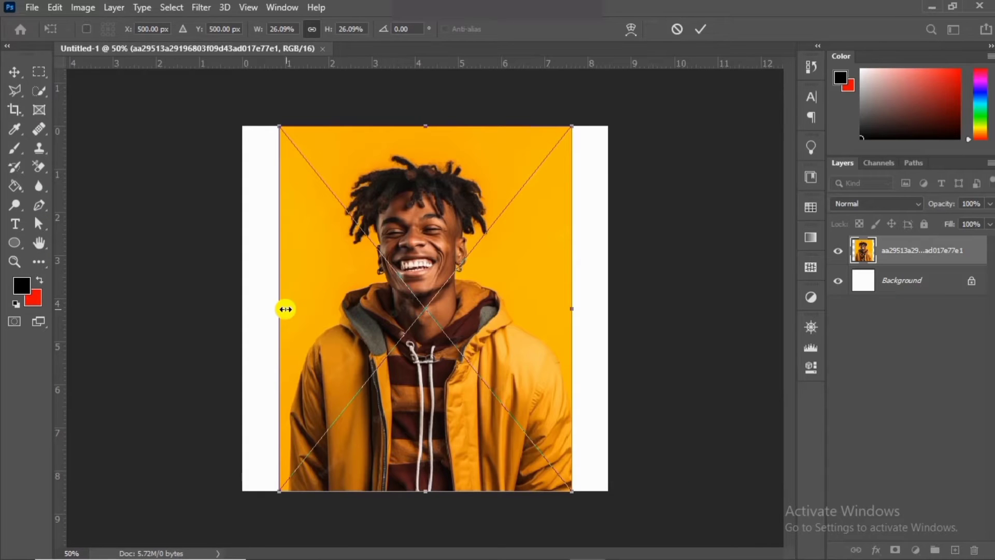
Stretch the portrait to the canvas's left and right edges and move it down.
{"action": "left_click_drag", "start_coordinate": [282, 308], "coordinate": [244, 342]}
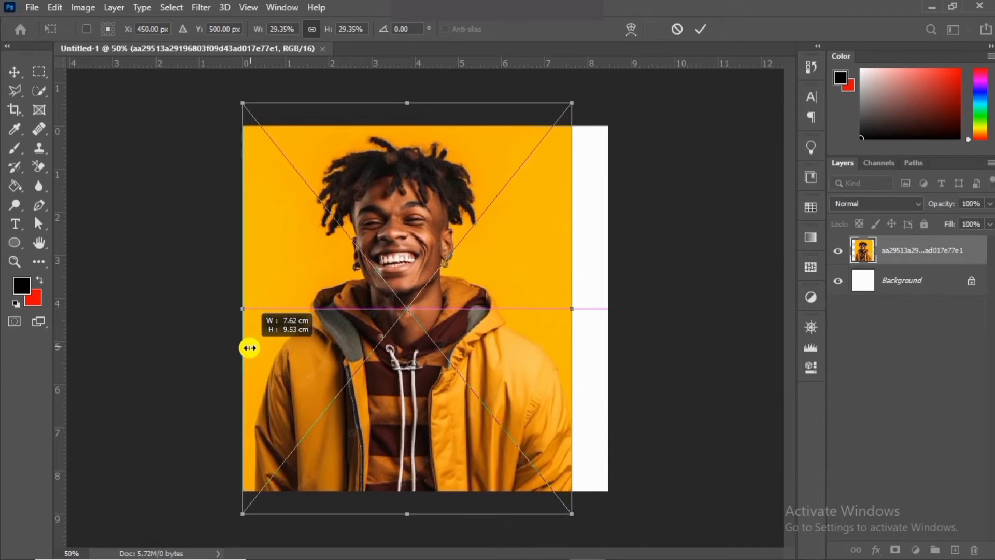
{"action": "left_click_drag", "start_coordinate": [573, 309], "coordinate": [612, 315]}
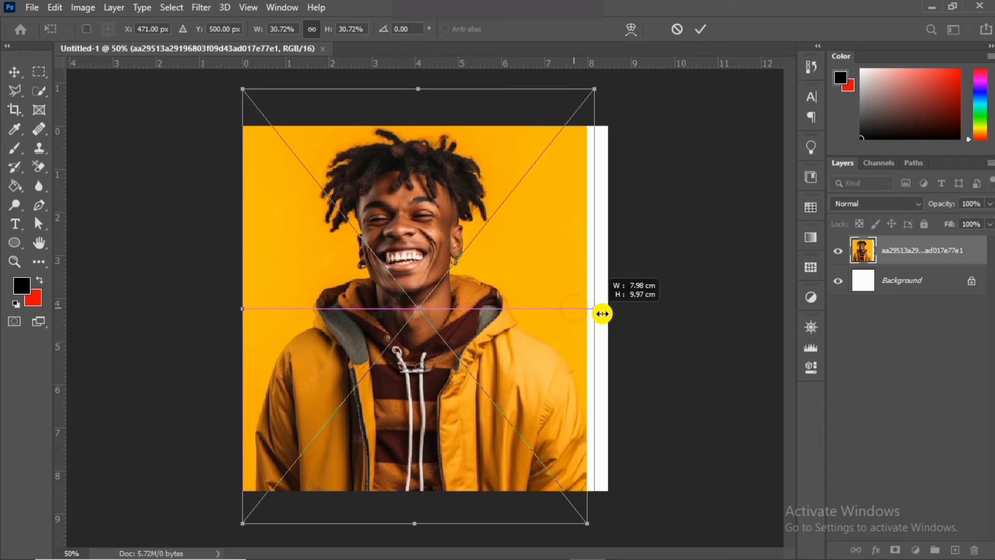
{"action": "left_click_drag", "start_coordinate": [522, 242], "coordinate": [525, 288]}
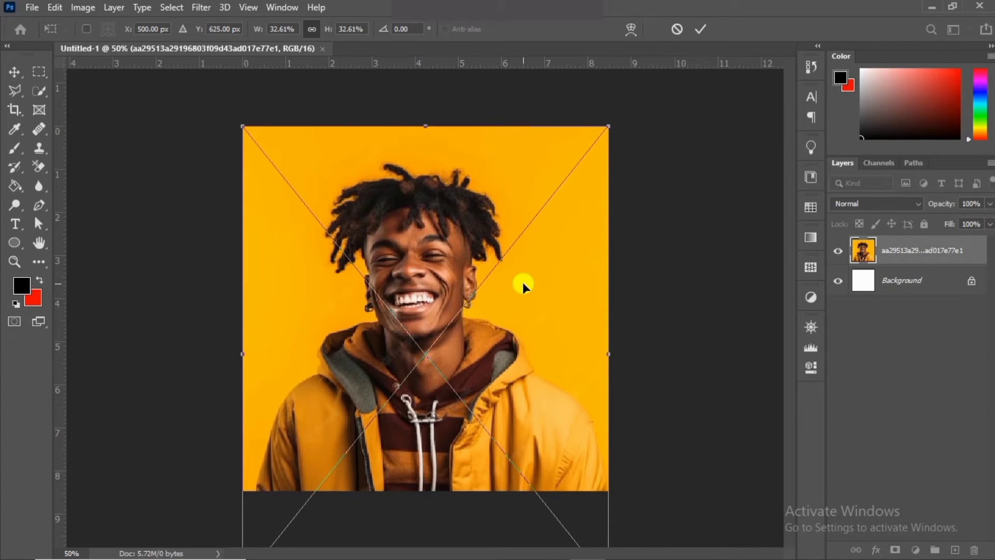
Commit the brush stroke, lower its opacity, and shift it across the portrait.
{"action": "key", "text": "Return"}
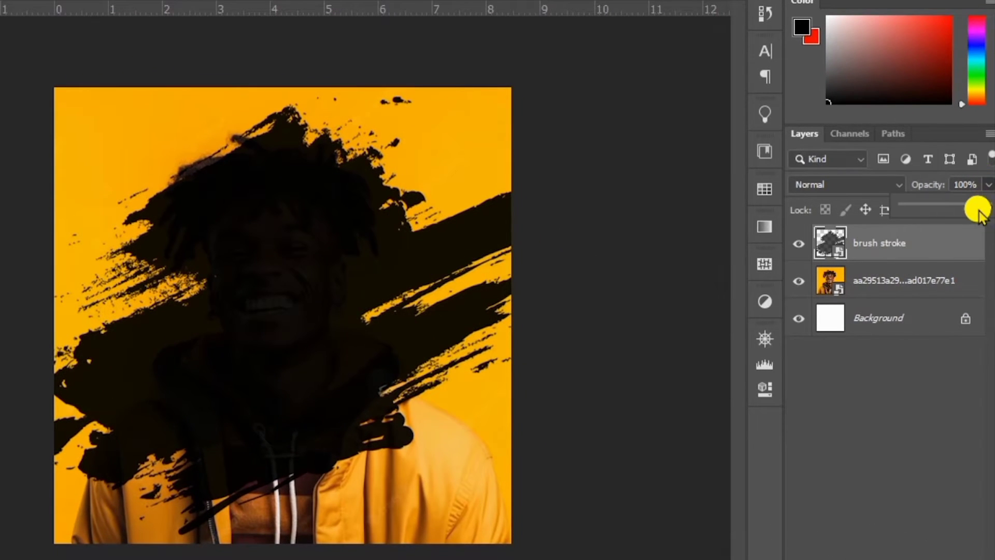
{"action": "left_click_drag", "start_coordinate": [986, 208], "coordinate": [946, 208]}
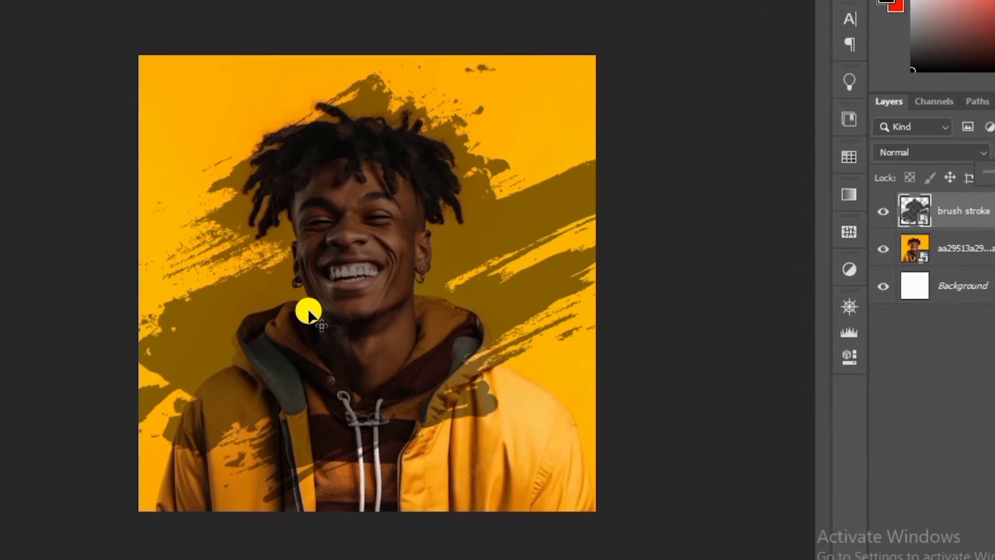
{"action": "left_click_drag", "start_coordinate": [342, 347], "coordinate": [344, 321]}
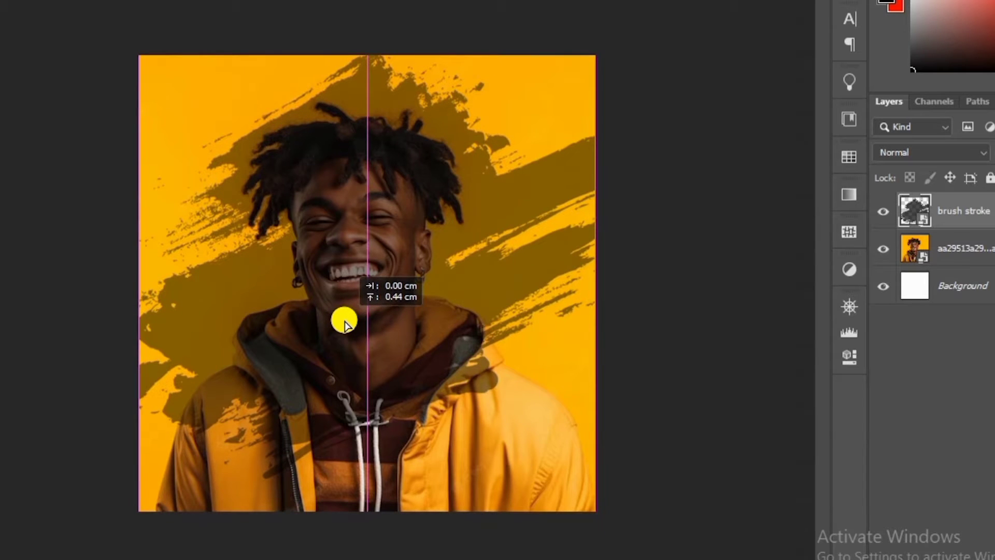
{"action": "left_click_drag", "start_coordinate": [345, 321], "coordinate": [345, 321]}
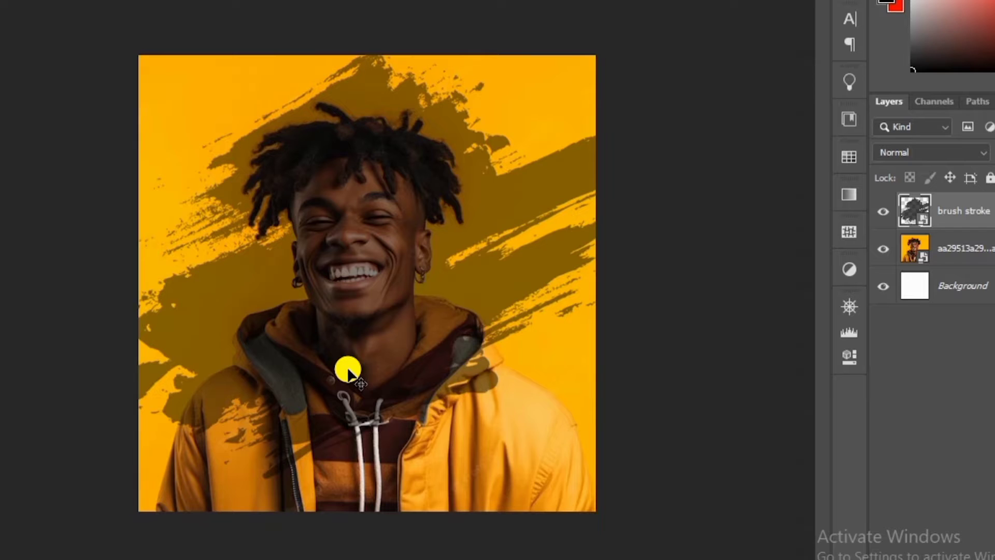
Enlarge and reposition the brush stroke with Ctrl+T, then set its opacity to about half.
{"action": "key", "text": "ctrl+t"}
{"action": "left_click_drag", "start_coordinate": [382, 489], "coordinate": [378, 523]}
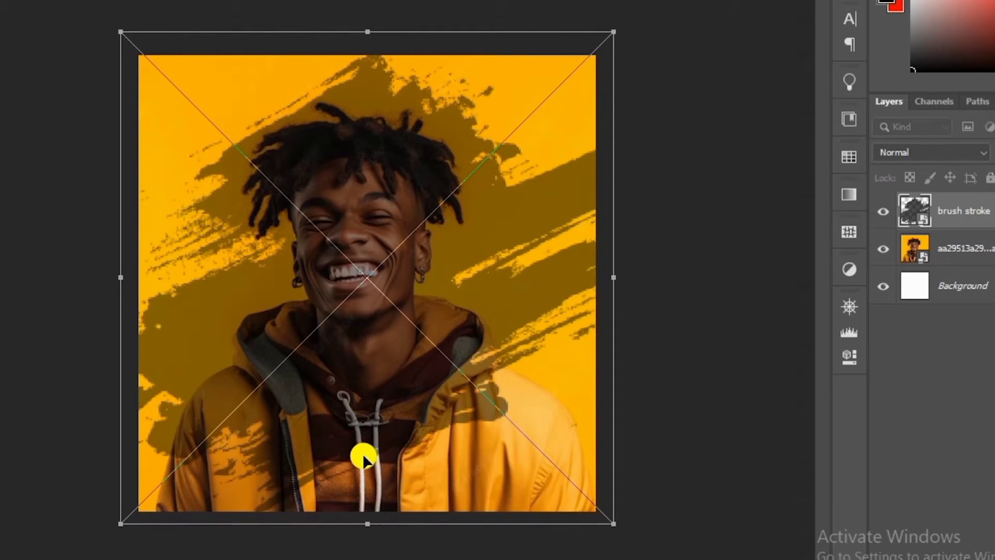
{"action": "mouse_move", "coordinate": [367, 463]}
{"action": "left_mouse_down"}
{"action": "mouse_move", "coordinate": [370, 470]}
{"action": "mouse_move", "coordinate": [366, 459]}
{"action": "left_mouse_up"}
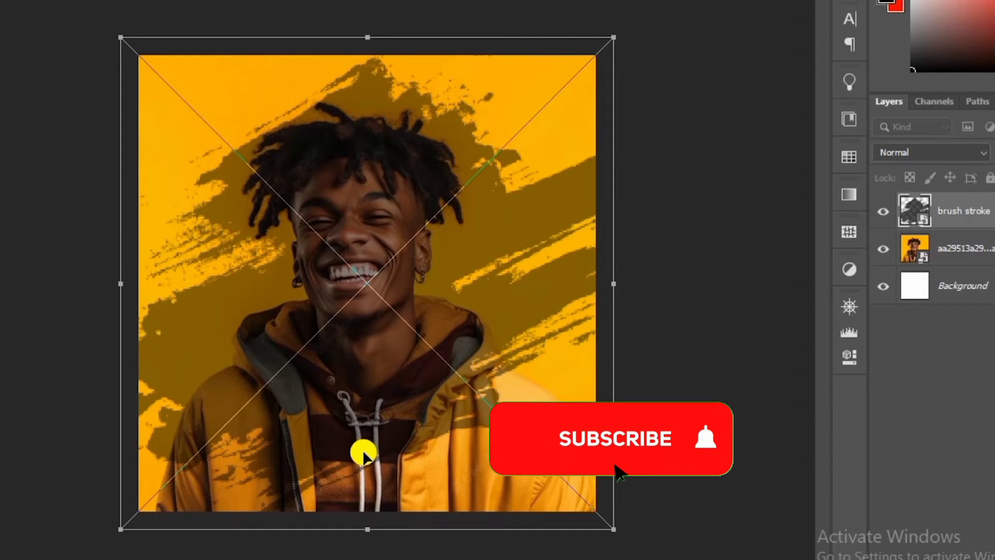
{"action": "key", "text": "Return"}
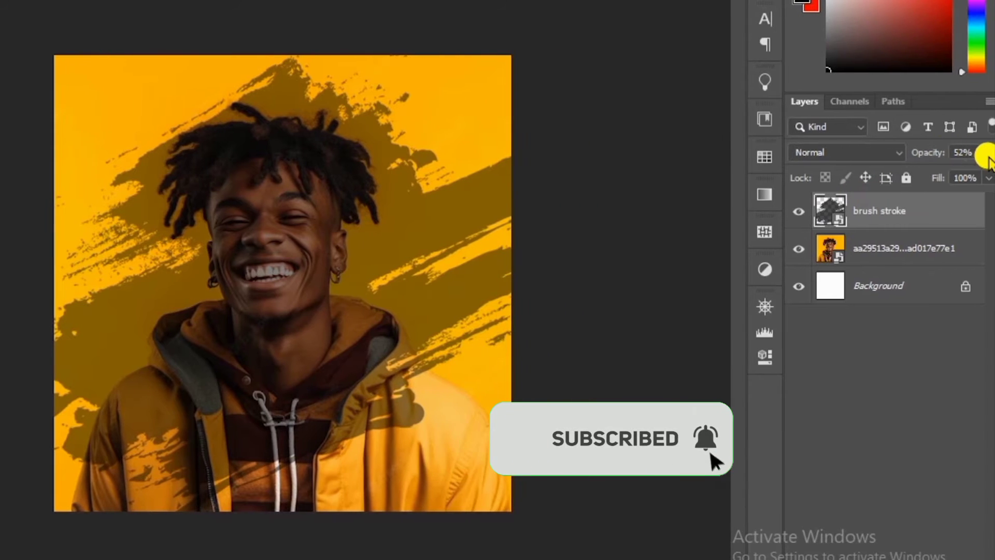
{"action": "mouse_move", "coordinate": [987, 173]}
{"action": "left_mouse_down"}
{"action": "mouse_move", "coordinate": [967, 173]}
{"action": "mouse_move", "coordinate": [987, 177]}
{"action": "left_mouse_up"}
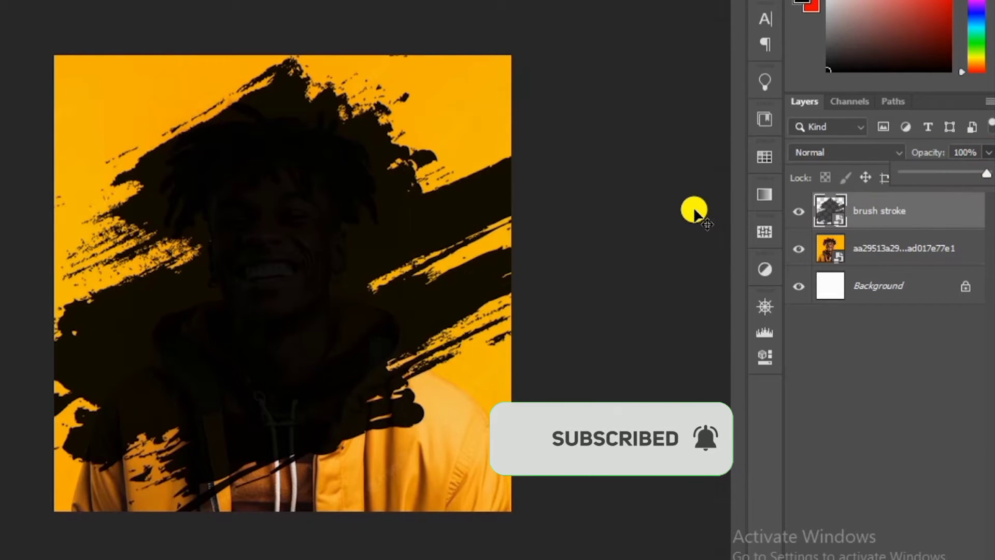
Mask the man's portrait to the brush stroke shape, then hide the brush stroke layer.
{"action": "left_click", "coordinate": [829, 210], "text": "ctrl"}
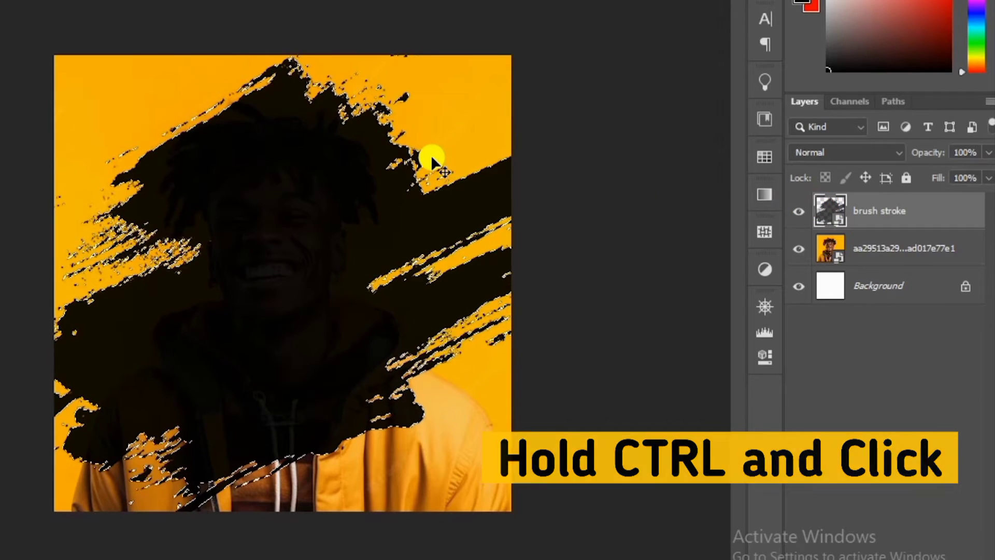
{"action": "left_click", "coordinate": [863, 248]}
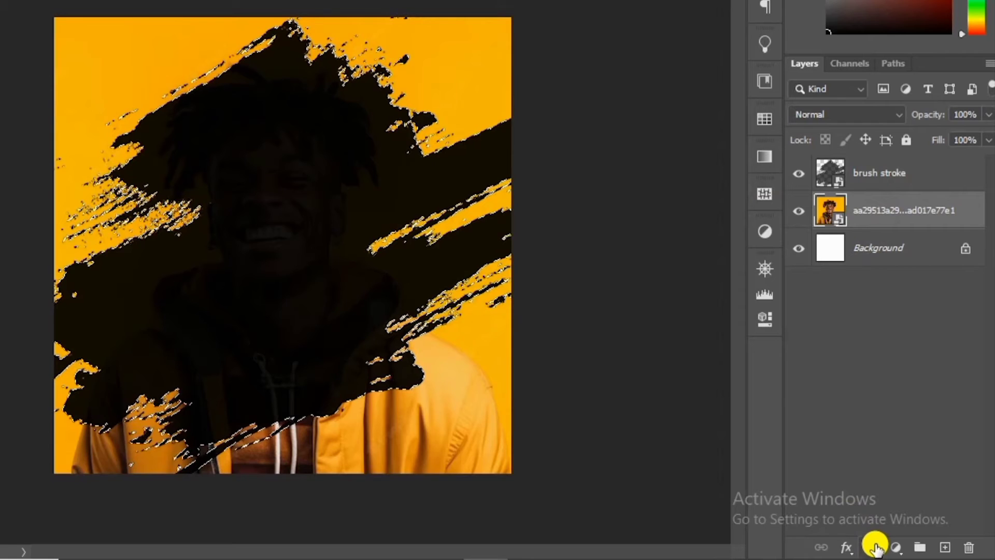
{"action": "left_click", "coordinate": [871, 548]}
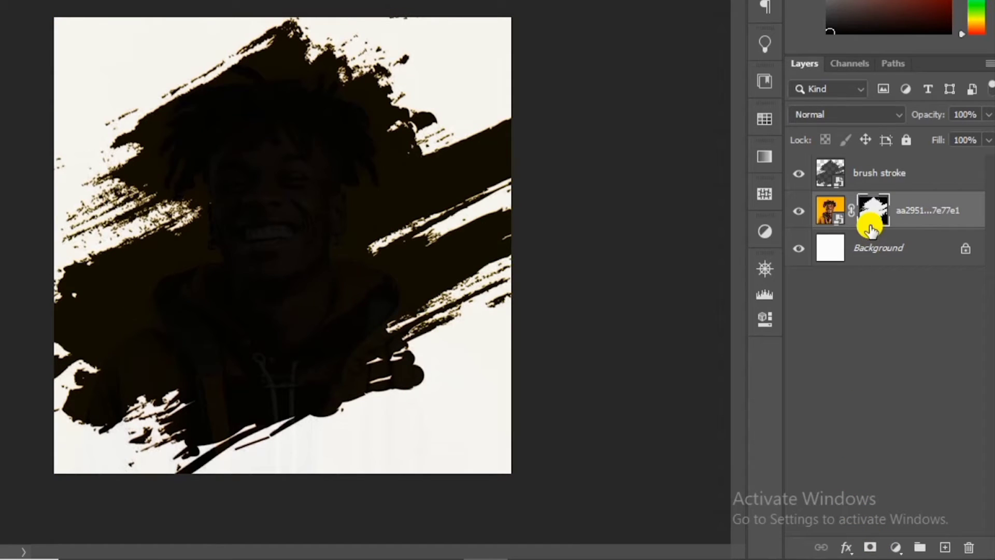
{"action": "left_click", "coordinate": [863, 178]}
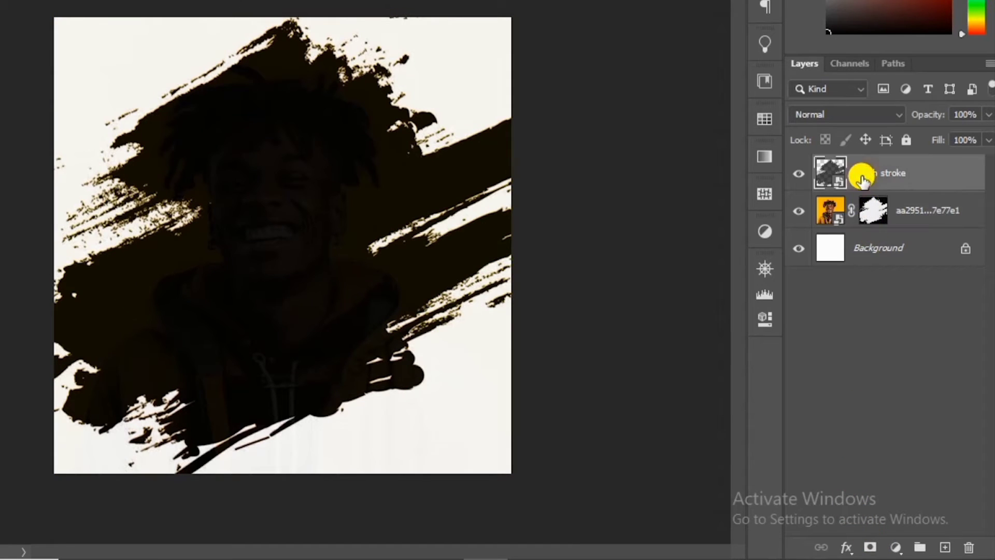
{"action": "left_click", "coordinate": [801, 172]}
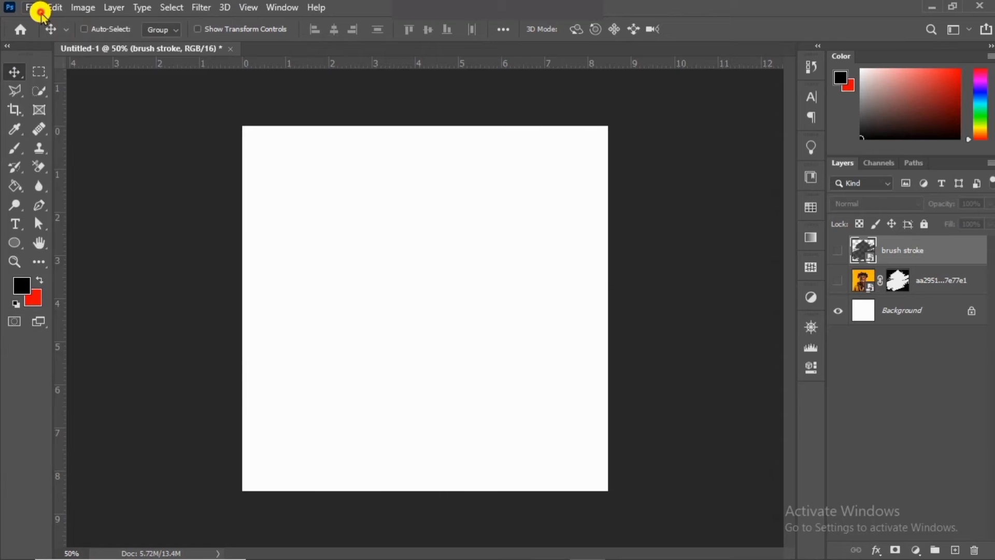
Place Embedded the woman's portrait photo and commit its size and position.
{"action": "left_click", "coordinate": [33, 7]}
{"action": "left_click", "coordinate": [84, 298]}
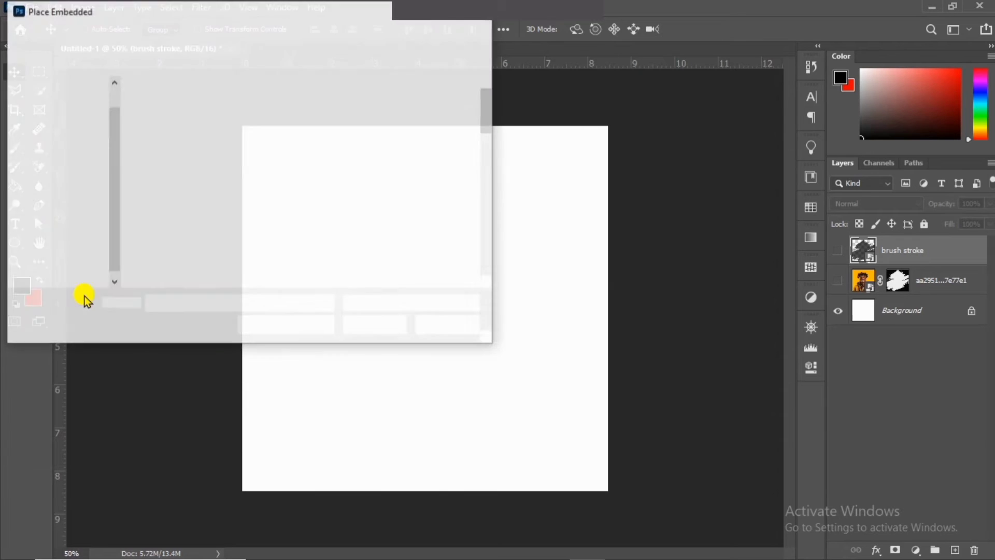
{"action": "left_click", "coordinate": [259, 125]}
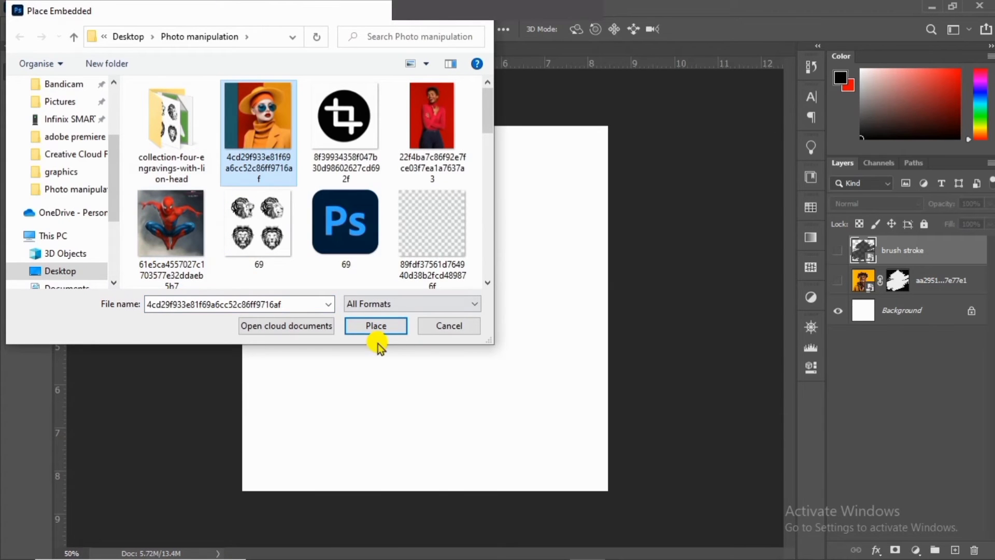
{"action": "left_click", "coordinate": [376, 326]}
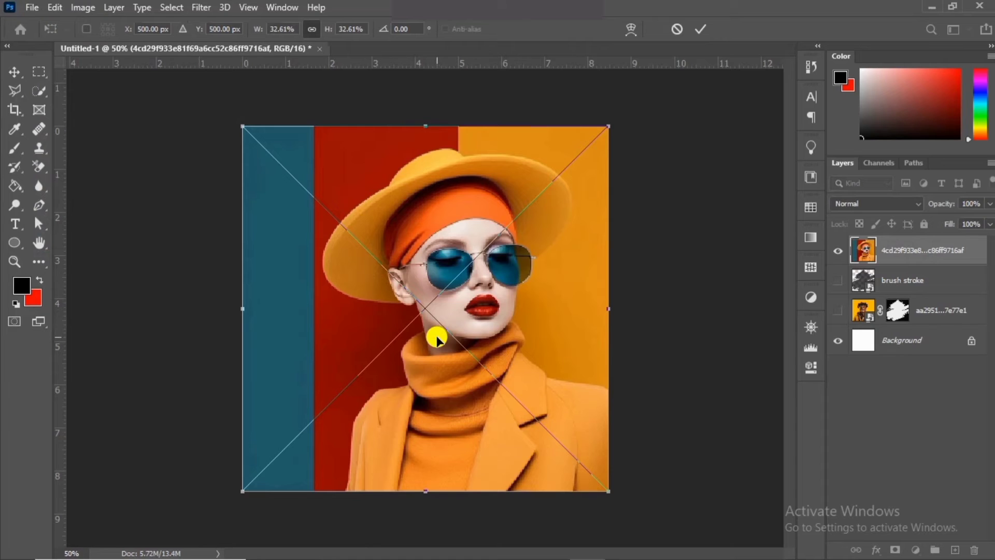
{"action": "key", "text": "Return"}
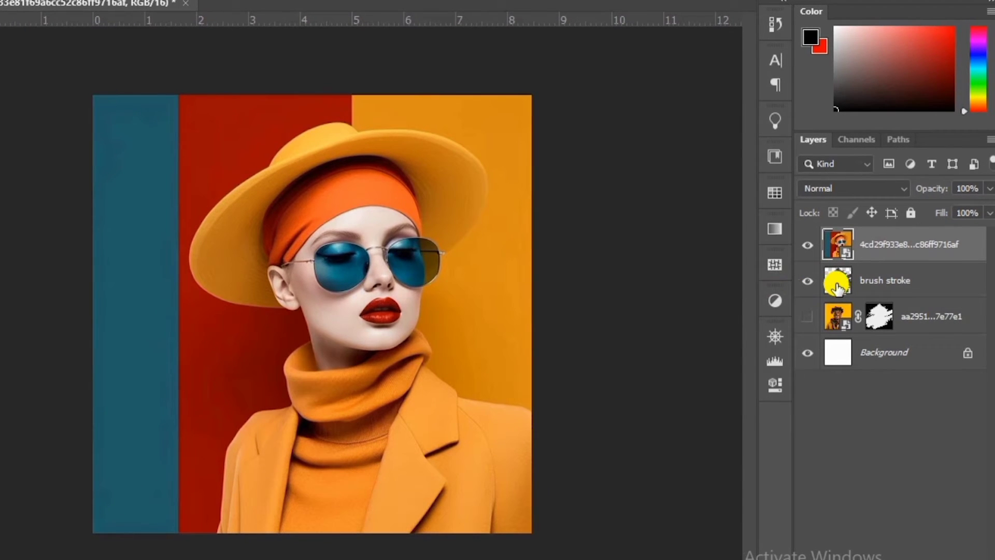
Move the brush stroke layer above the woman's photo, then widen and shift it.
{"action": "left_click", "coordinate": [878, 278]}
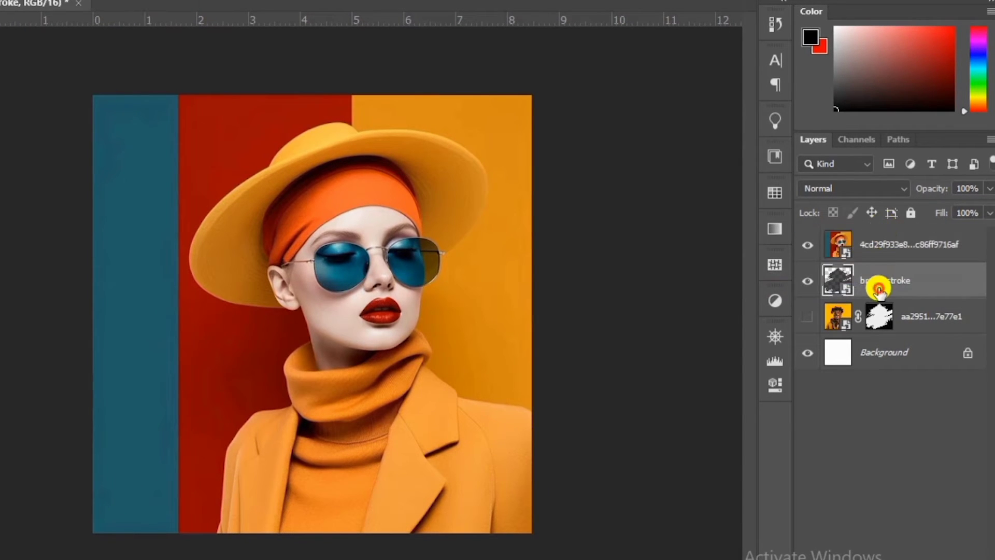
{"action": "left_click_drag", "start_coordinate": [879, 286], "coordinate": [878, 234]}
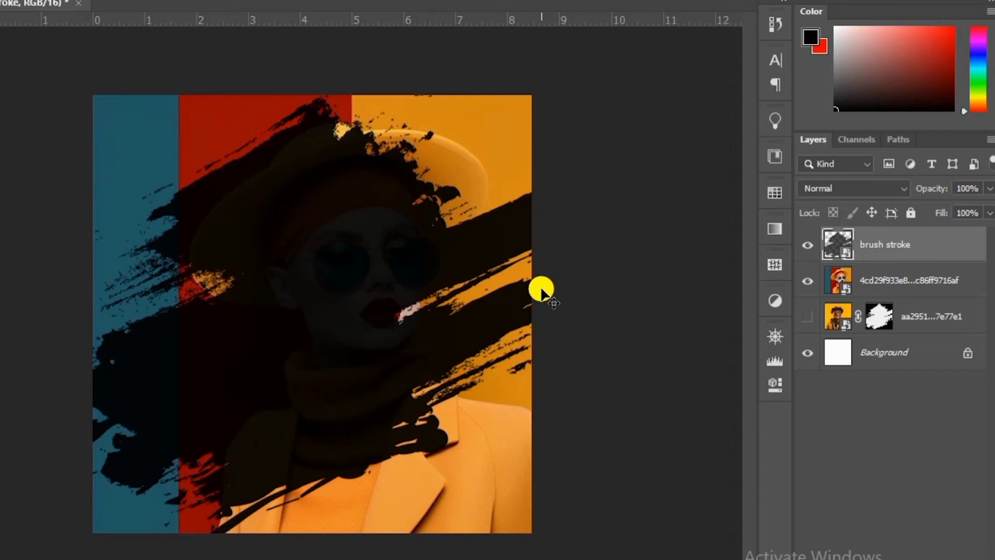
{"action": "key", "text": "ctrl+t"}
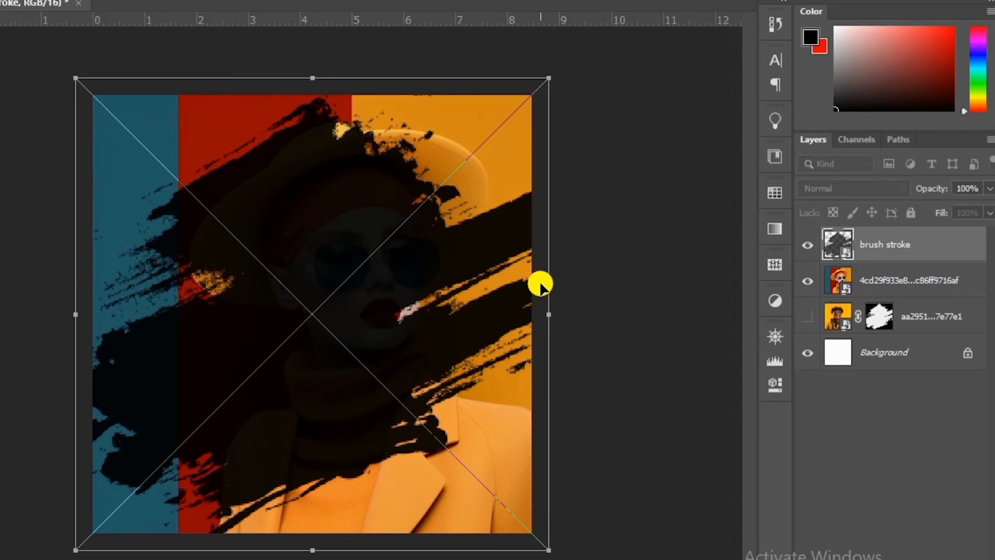
{"action": "left_click_drag", "start_coordinate": [551, 315], "coordinate": [640, 314]}
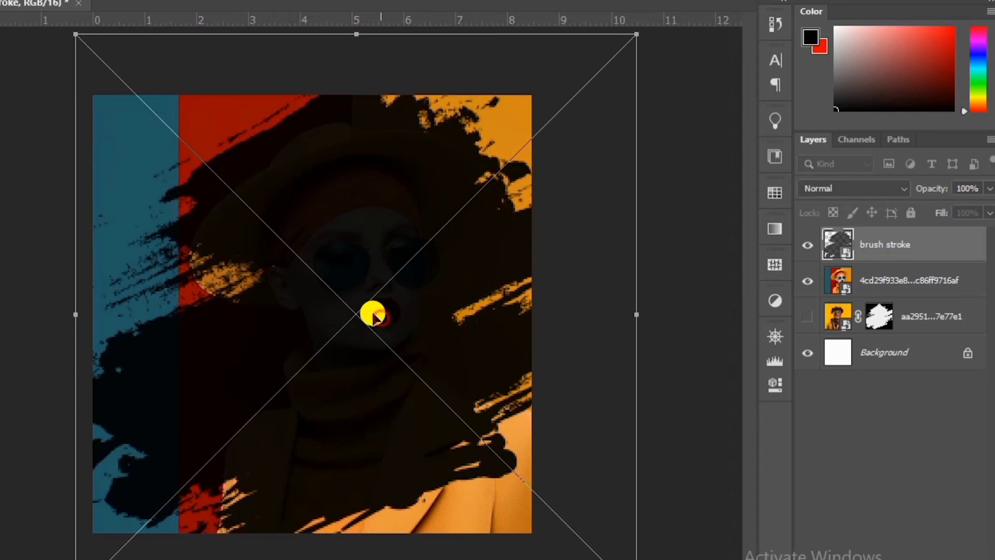
{"action": "mouse_move", "coordinate": [374, 314]}
{"action": "left_mouse_down"}
{"action": "mouse_move", "coordinate": [384, 299]}
{"action": "mouse_move", "coordinate": [358, 314]}
{"action": "left_mouse_up"}
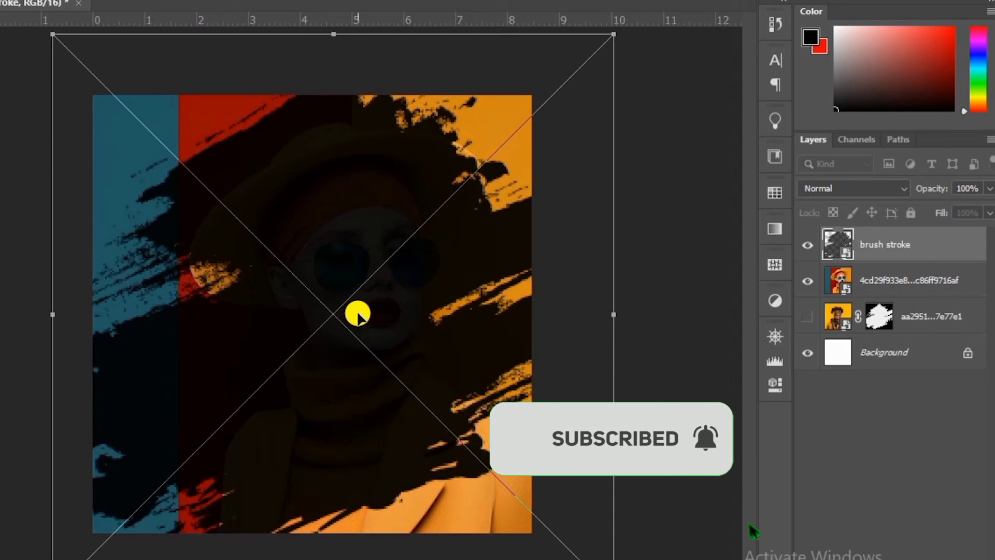
{"action": "key", "text": "Return"}
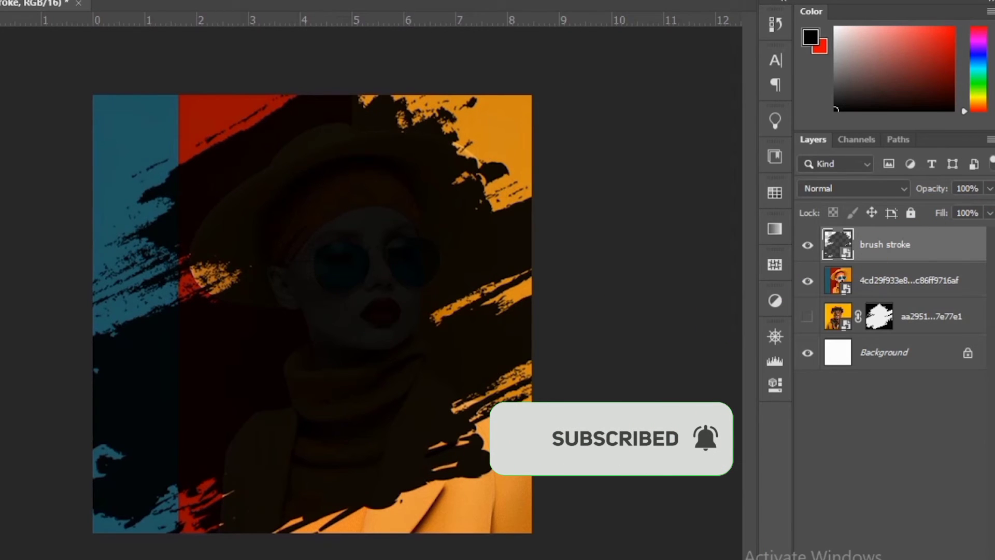
Try a partial opacity on the brush stroke, then restore it to full opacity.
{"action": "left_click", "coordinate": [989, 189]}
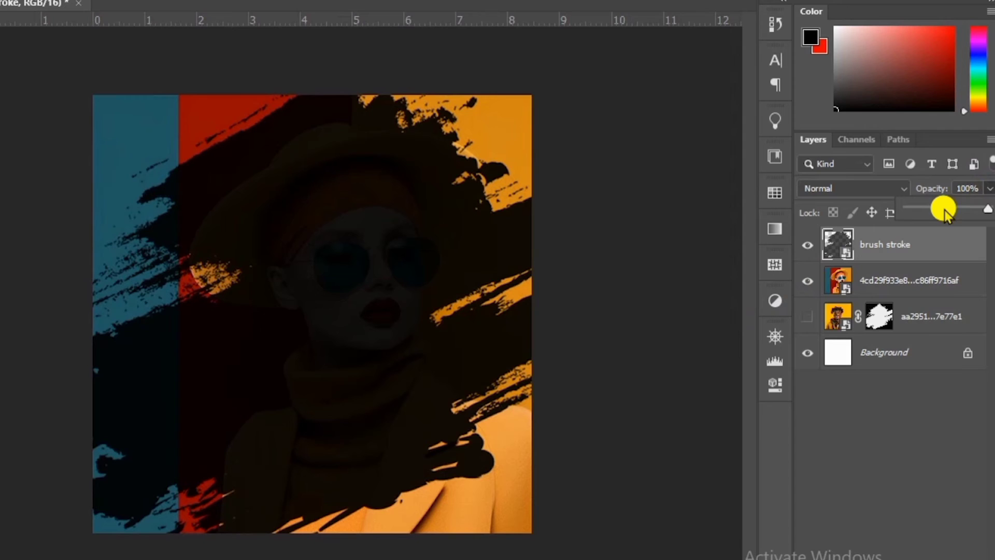
{"action": "left_click_drag", "start_coordinate": [955, 210], "coordinate": [954, 209]}
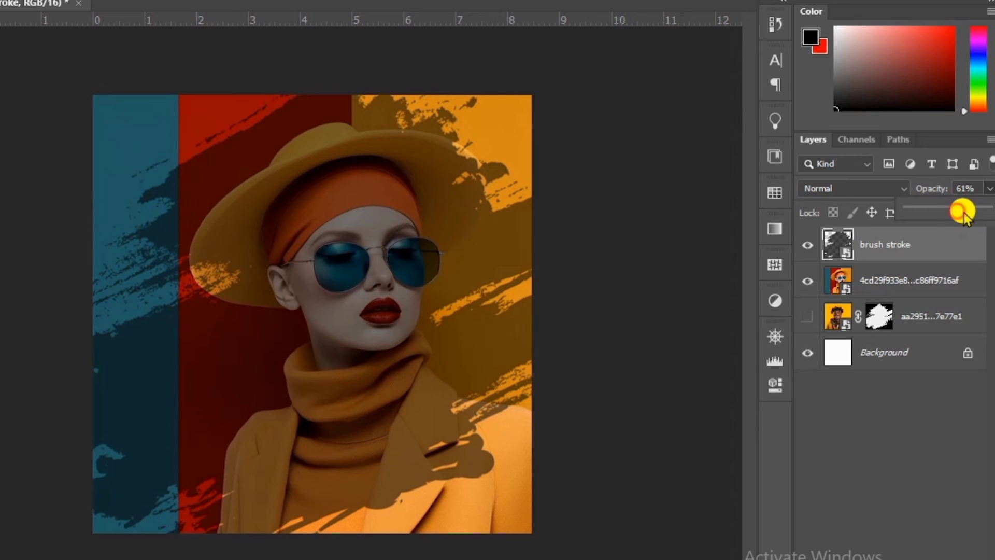
{"action": "left_click_drag", "start_coordinate": [963, 212], "coordinate": [989, 212]}
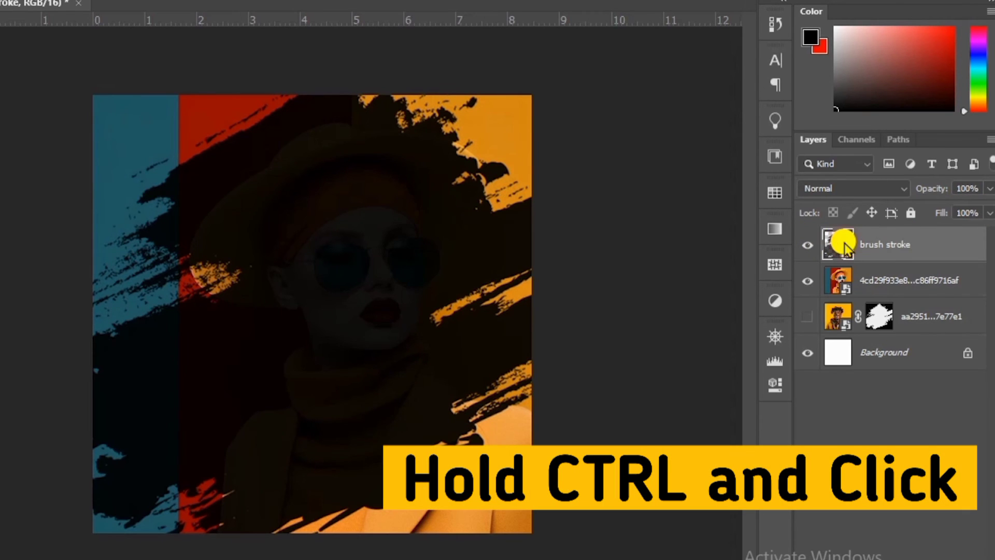
Load the brush stroke selection, add it as the woman's photo mask, and hide the stroke.
{"action": "left_click", "coordinate": [842, 245], "text": "ctrl"}
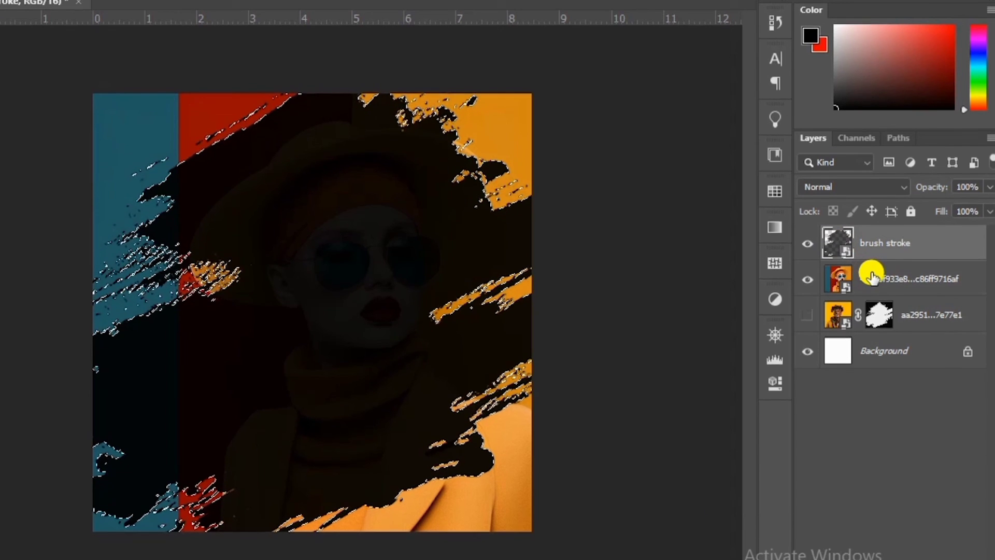
{"action": "left_click", "coordinate": [909, 280]}
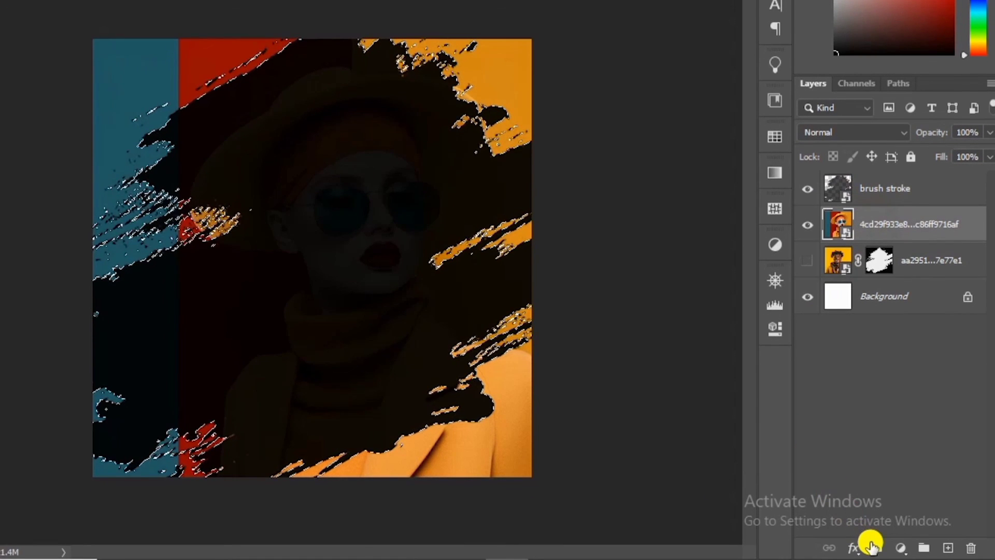
{"action": "left_click", "coordinate": [875, 548]}
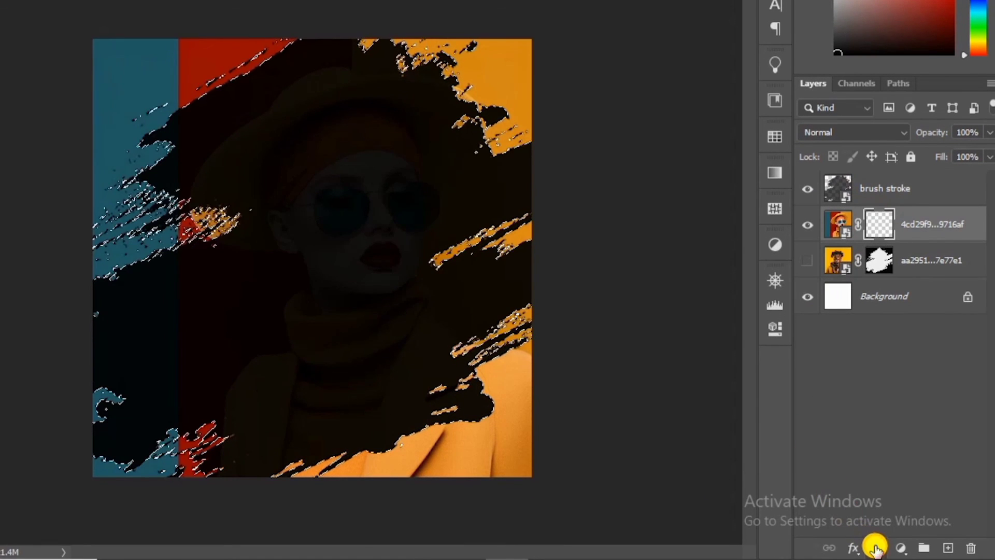
{"action": "left_click", "coordinate": [876, 195]}
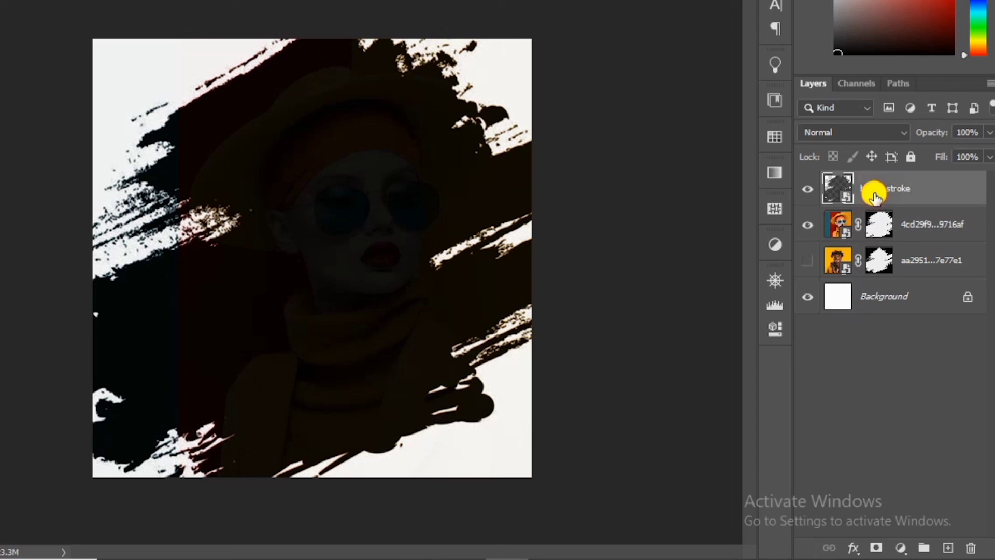
{"action": "left_click", "coordinate": [807, 189]}
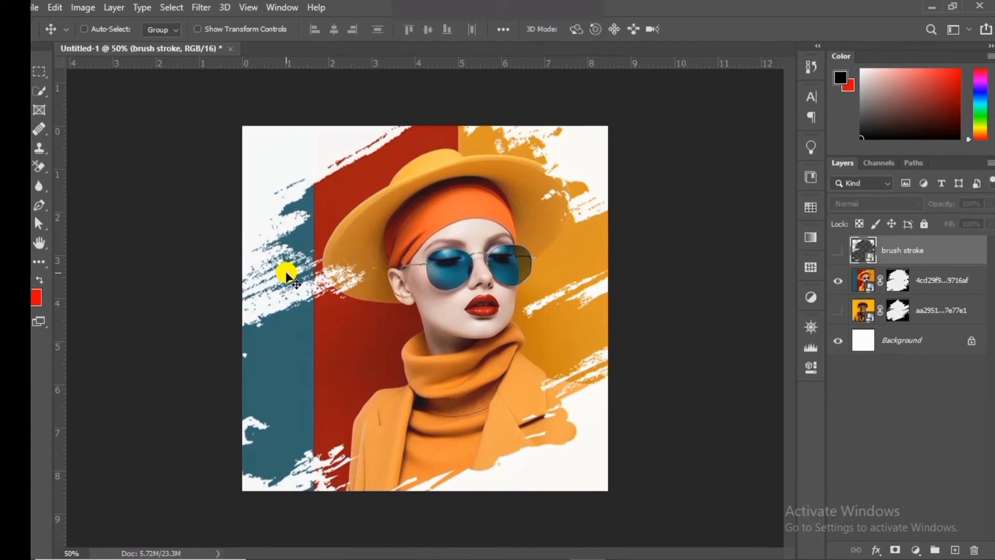